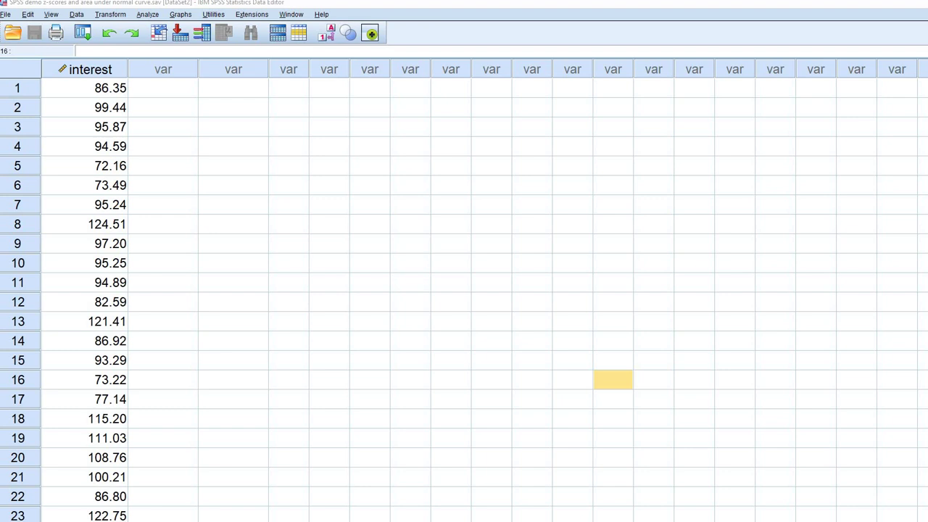
# Select and deselect the interest column to inspect its raw scores
pyautogui.click(90, 69)
pyautogui.scroll(-10, 464, 291)
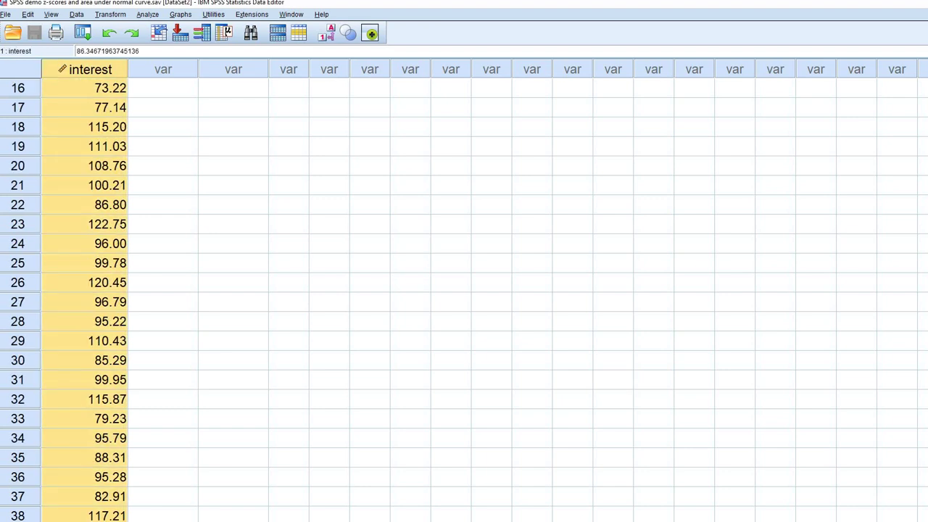
pyautogui.scroll(10, 464, 290)
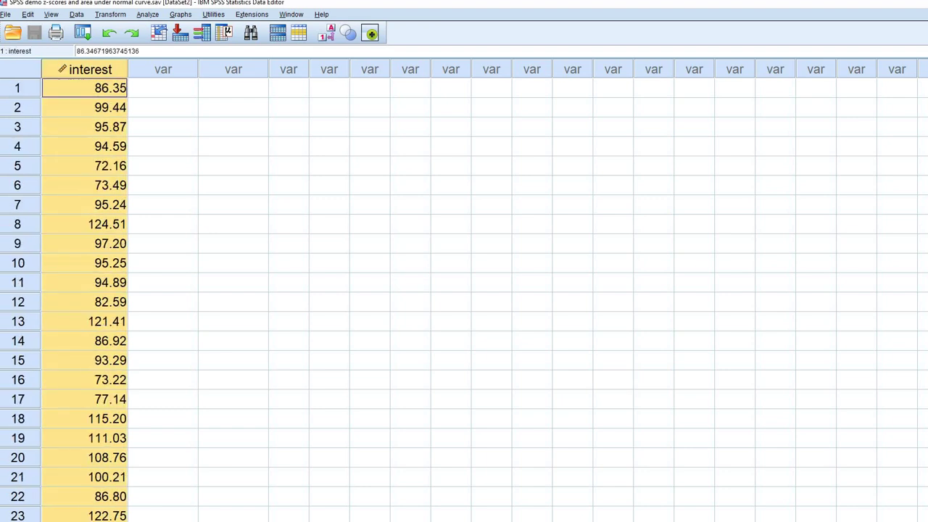
pyautogui.click(162, 108)
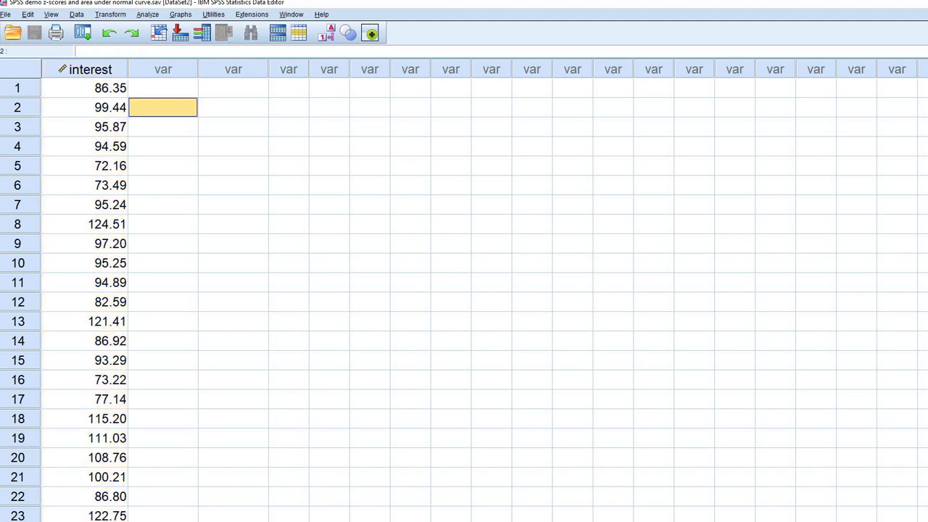
pyautogui.click(90, 69)
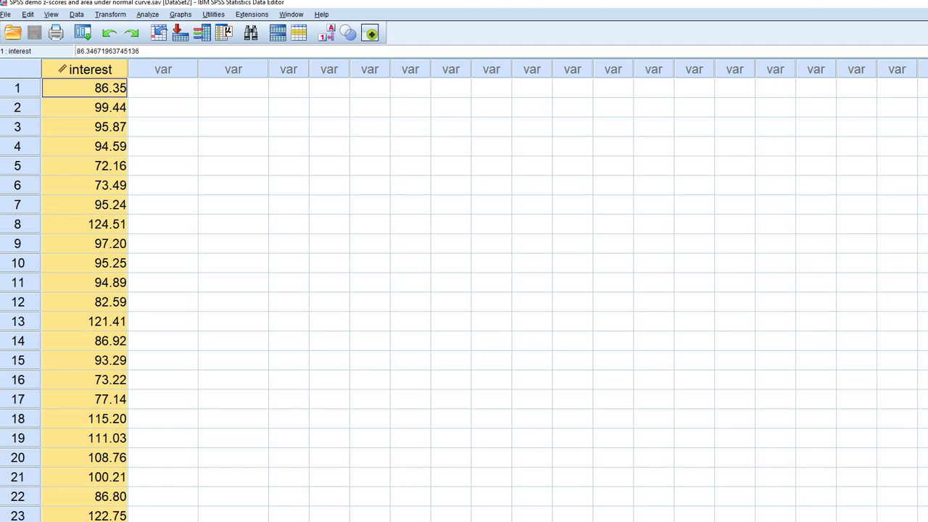
pyautogui.click(163, 88)
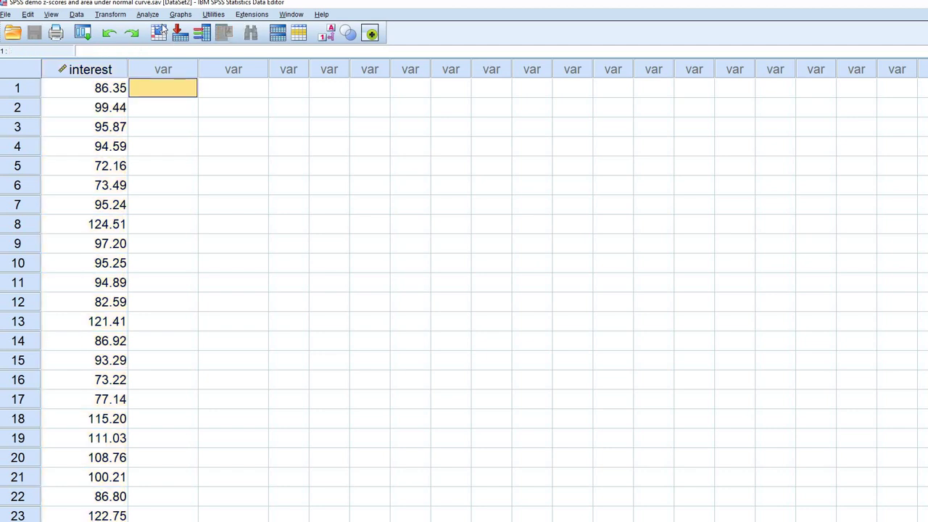
# Run Descriptives on interest (mean 98.3366, SD 13.44463) and save its z-scores as Zinterest
pyautogui.click(149, 15)
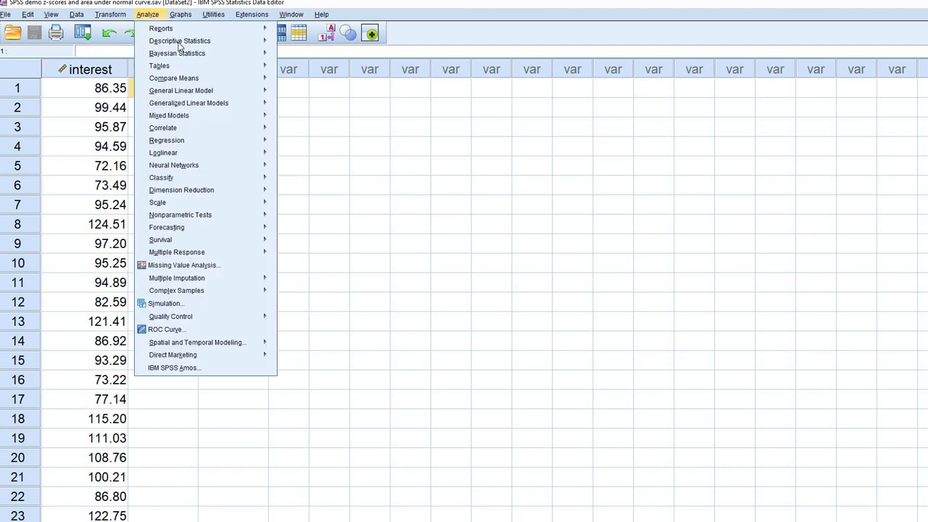
pyautogui.moveTo(210, 42)
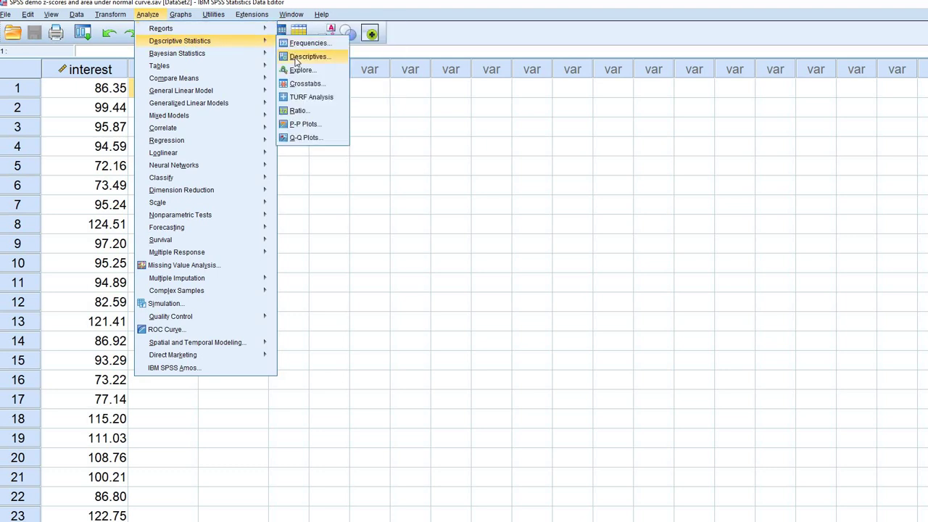
pyautogui.click(299, 58)
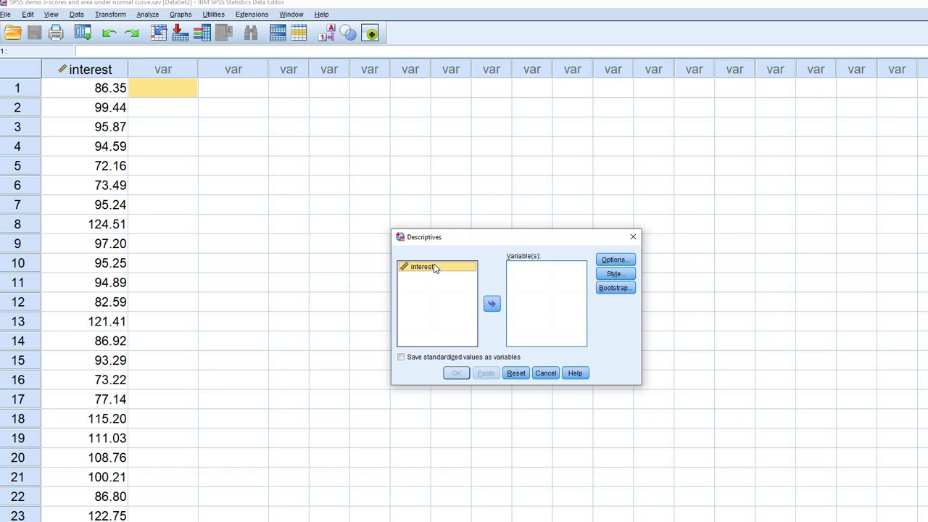
pyautogui.click(492, 305)
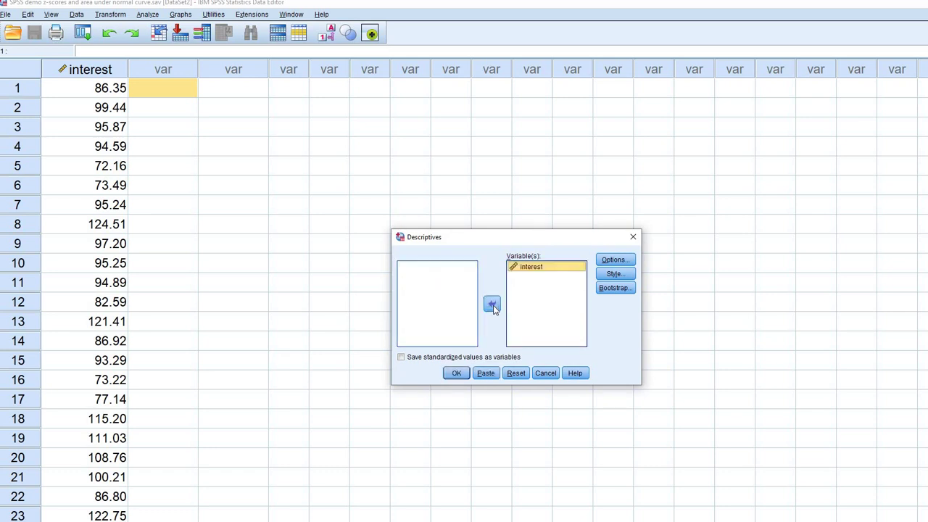
pyautogui.click(402, 357)
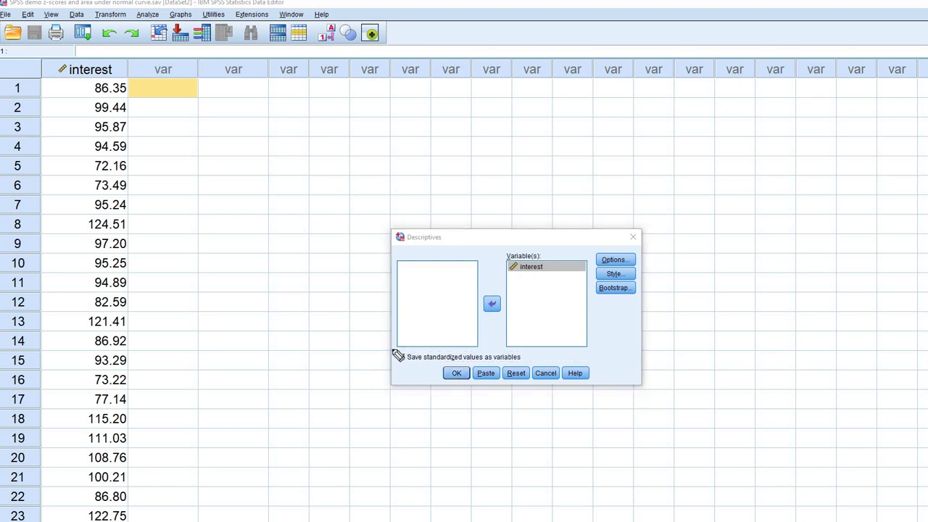
pyautogui.moveTo(426, 354)
pyautogui.mouseDown()
pyautogui.moveTo(409, 347)
pyautogui.moveTo(428, 365)
pyautogui.mouseUp()
pyautogui.press('Escape')
pyautogui.click(620, 261)
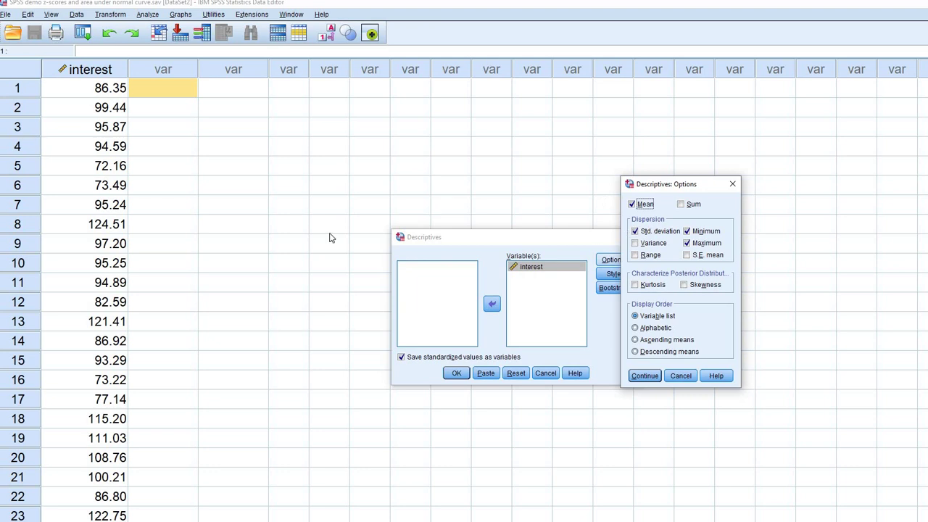
pyautogui.click(646, 375)
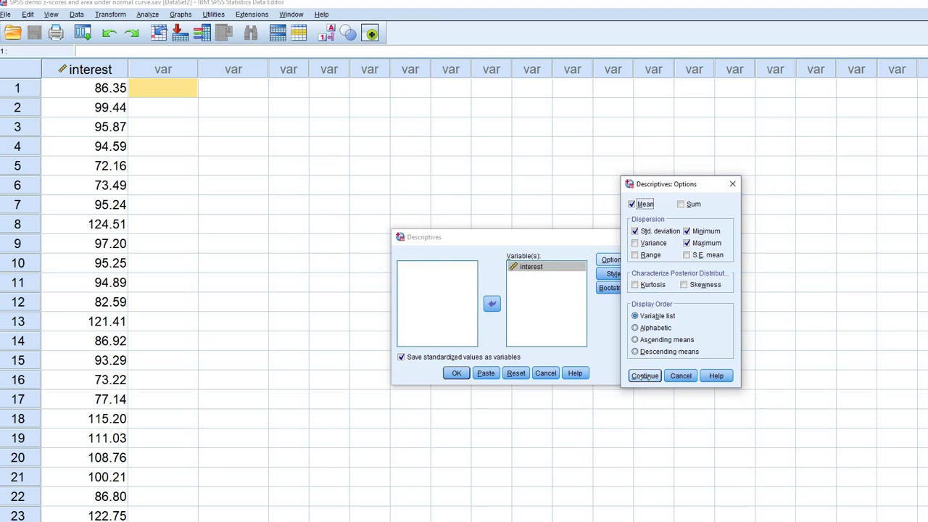
pyautogui.click(457, 375)
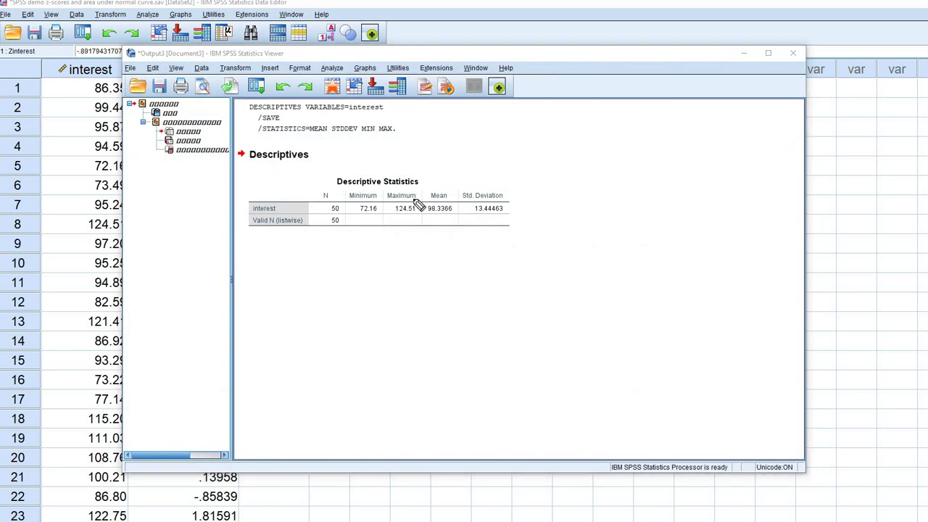
# Review the Descriptive Statistics table for interest: N 50, mean 98.3366, SD 13.44463
pyautogui.moveTo(462, 198)
pyautogui.mouseDown()
pyautogui.moveTo(426, 205)
pyautogui.moveTo(435, 217)
pyautogui.mouseUp()
pyautogui.moveTo(497, 195)
pyautogui.mouseDown()
pyautogui.moveTo(467, 195)
pyautogui.moveTo(466, 212)
pyautogui.moveTo(509, 220)
pyautogui.moveTo(524, 208)
pyautogui.moveTo(497, 194)
pyautogui.moveTo(510, 212)
pyautogui.mouseUp()
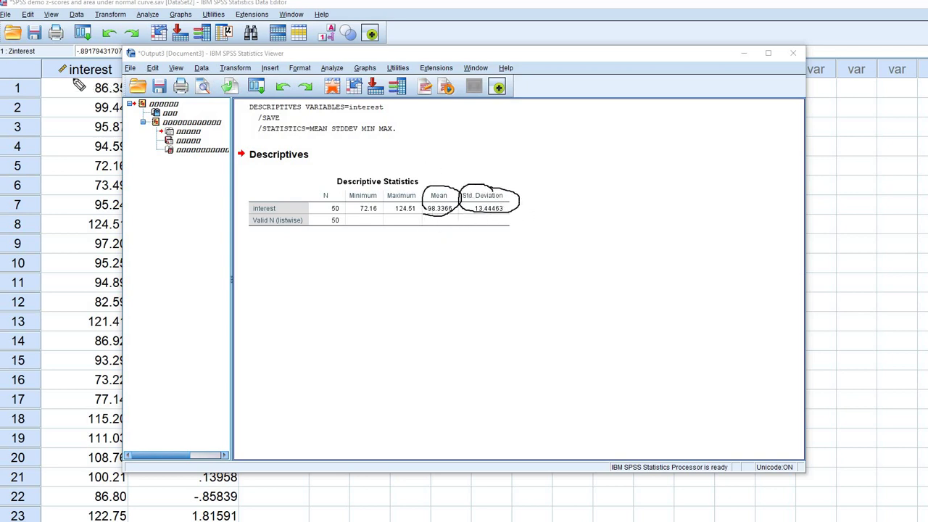
pyautogui.moveTo(70, 76); pyautogui.dragTo(110, 75)
pyautogui.press('Escape')
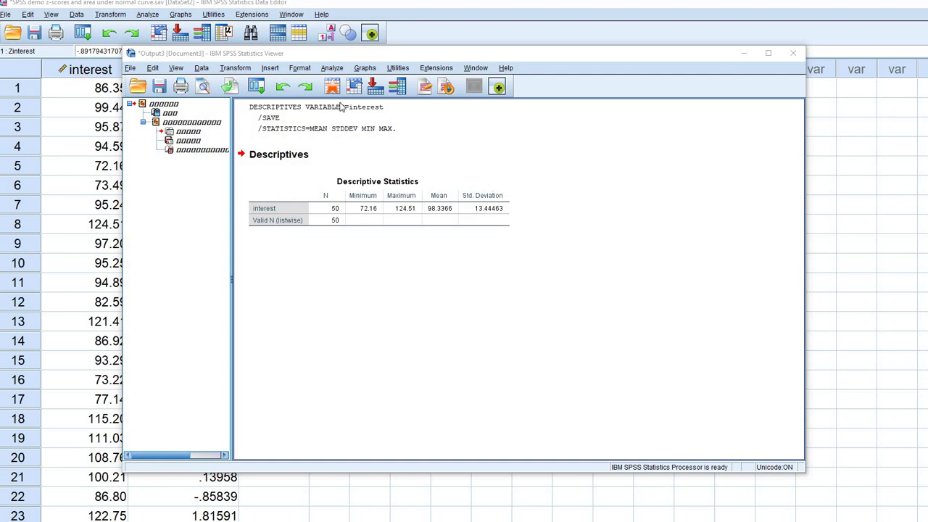
# Minimize the output and select the Zinterest and interest columns to compare them
pyautogui.click(743, 53)
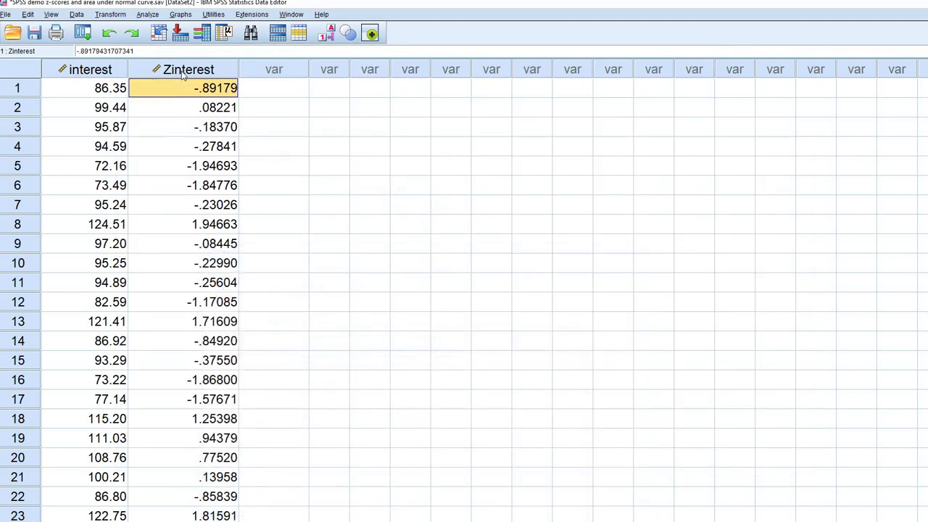
pyautogui.click(189, 72)
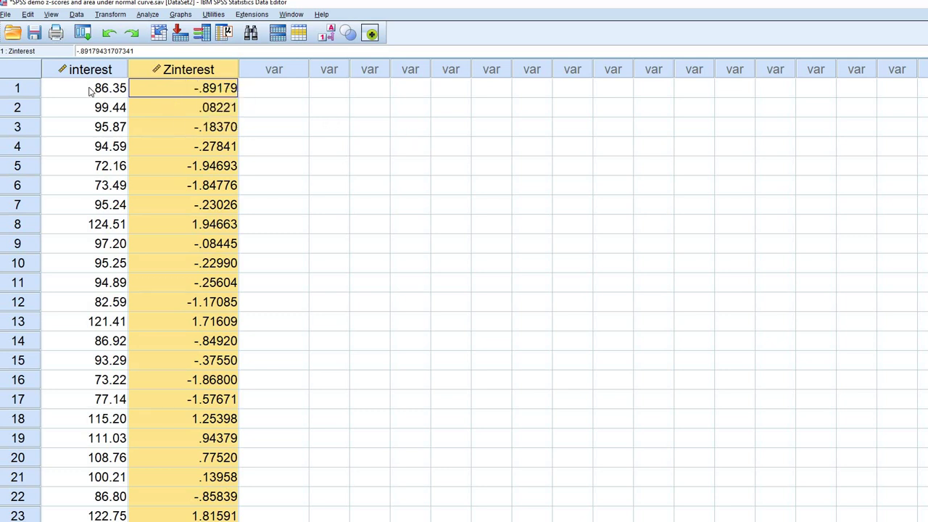
pyautogui.click(90, 75)
pyautogui.click(190, 77)
# Run Descriptives on Zscore(interest) instead of interest, without saving, giving mean 0 and SD 1
pyautogui.click(149, 14)
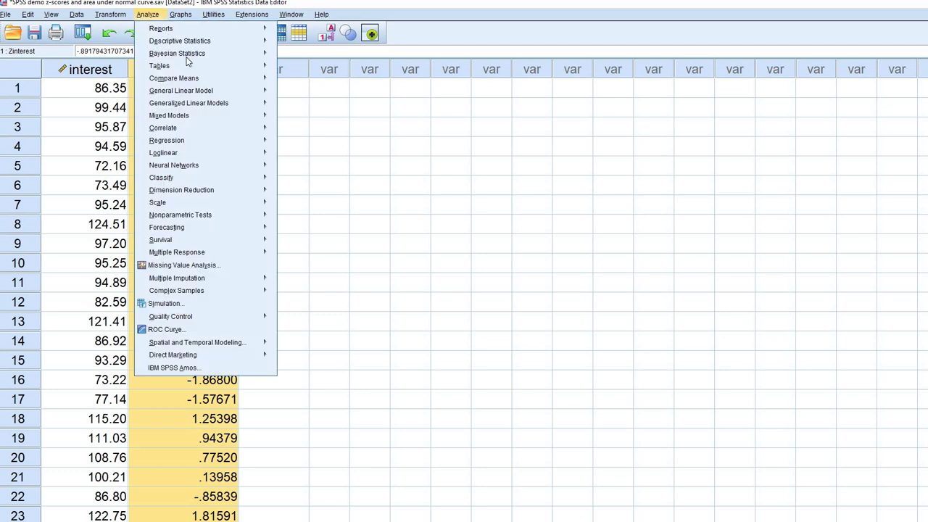
pyautogui.moveTo(225, 42)
pyautogui.click(304, 56)
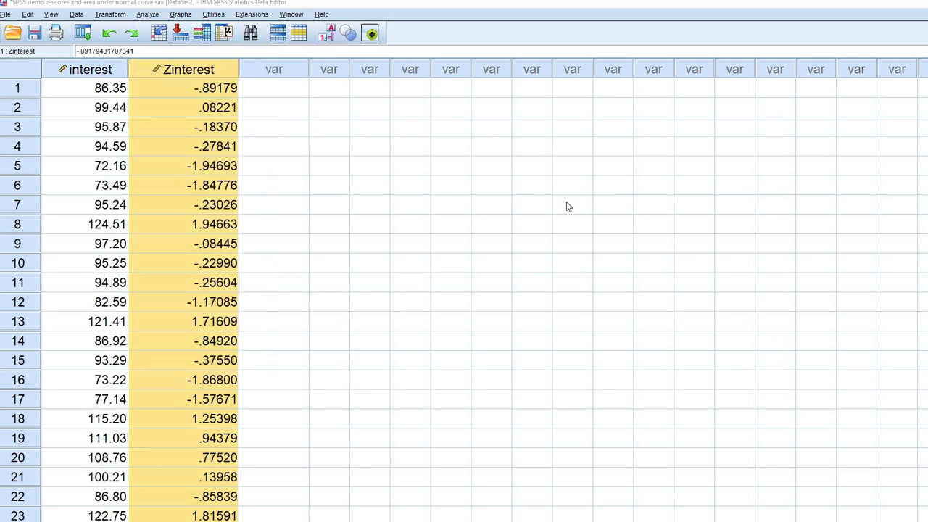
pyautogui.click(411, 363)
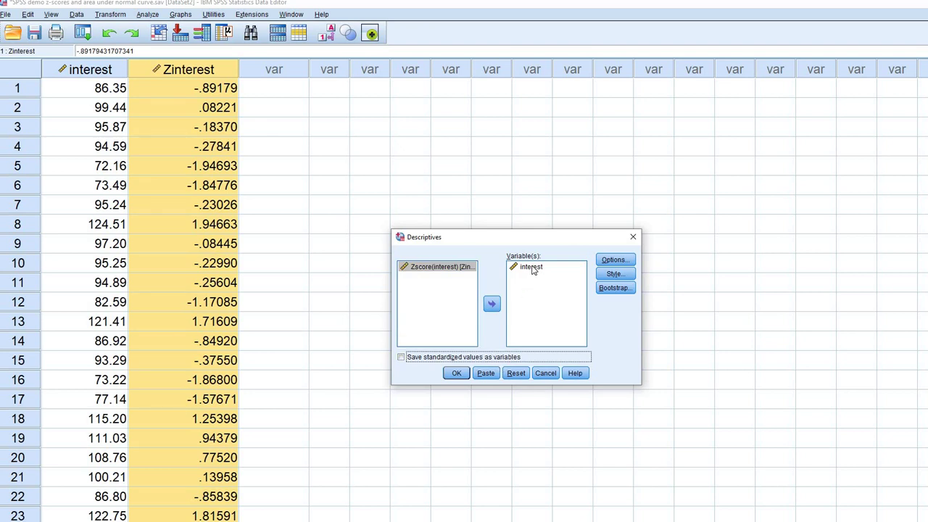
pyautogui.click(531, 267)
pyautogui.click(491, 304)
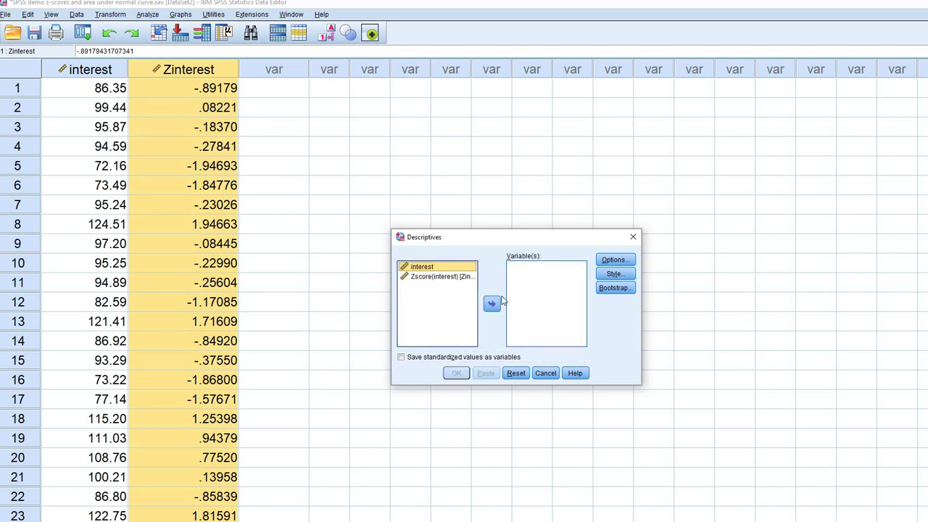
pyautogui.click(430, 277)
pyautogui.click(492, 304)
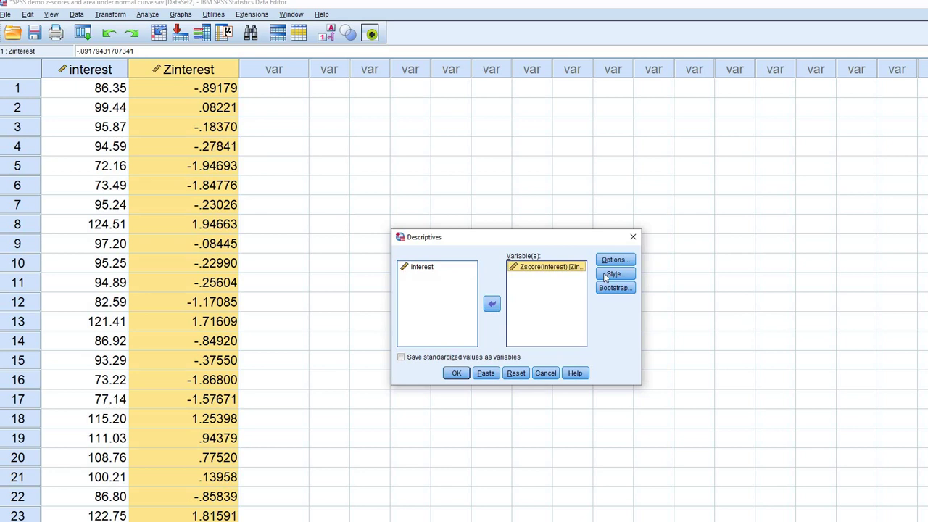
pyautogui.click(455, 373)
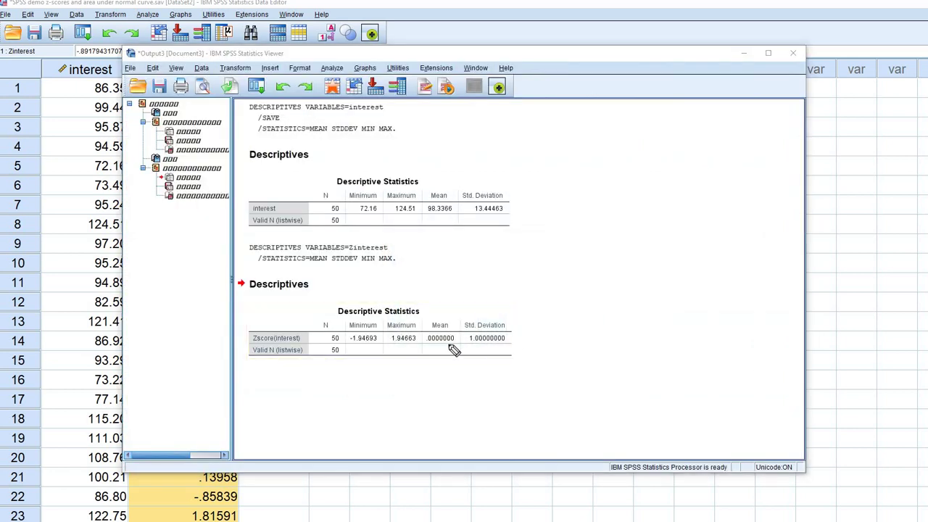
# Highlight the z-scores' zero mean, then bring the Data Editor back to the front
pyautogui.moveTo(449, 317)
pyautogui.mouseDown()
pyautogui.moveTo(425, 348)
pyautogui.moveTo(480, 341)
pyautogui.moveTo(482, 320)
pyautogui.moveTo(483, 354)
pyautogui.moveTo(499, 316)
pyautogui.mouseUp()
pyautogui.click(856, 167)
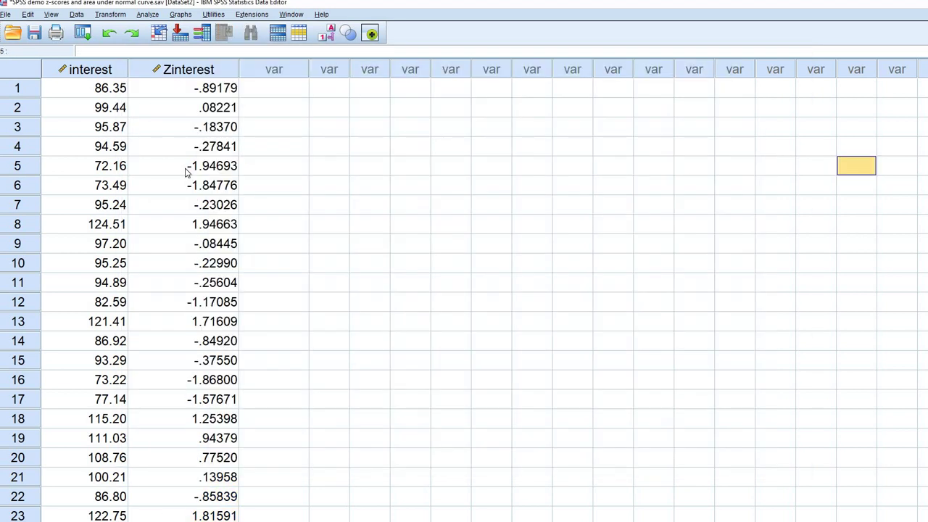
pyautogui.click(87, 73)
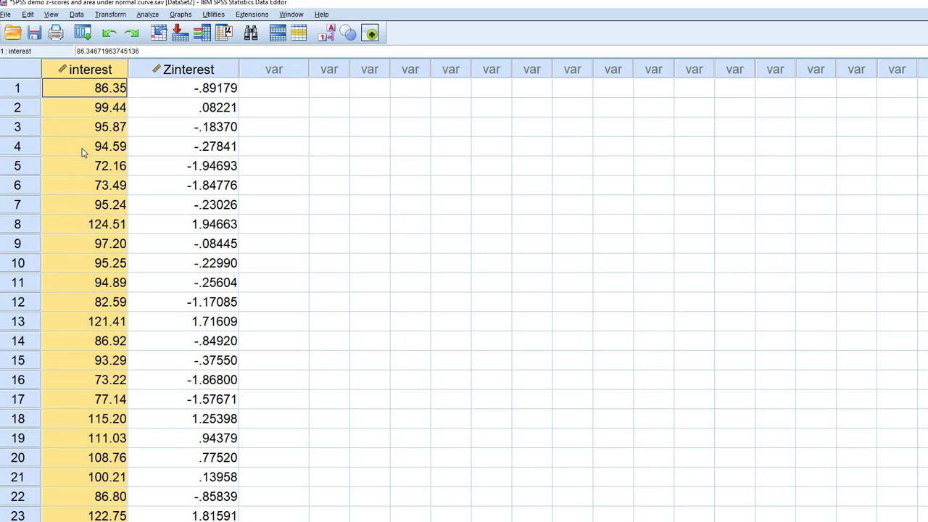
pyautogui.click(337, 145)
pyautogui.click(100, 72)
pyautogui.click(181, 70)
pyautogui.click(292, 95)
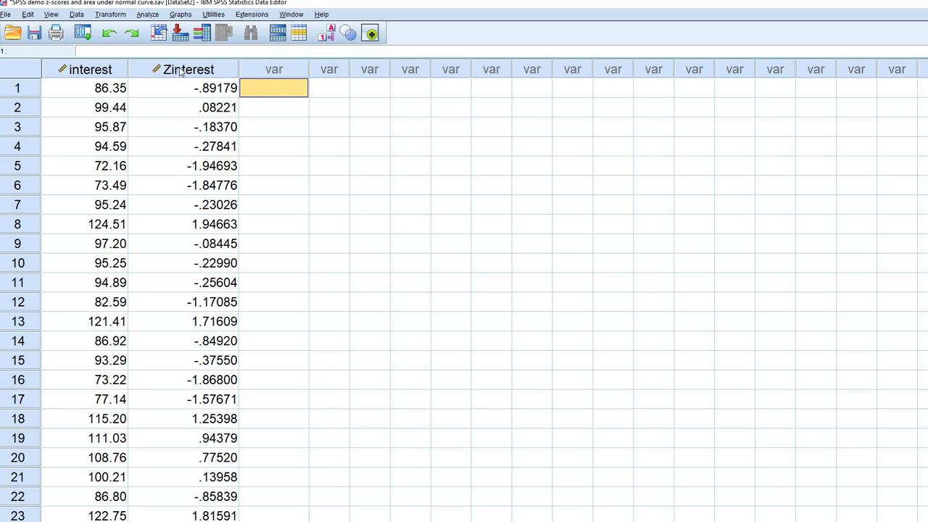
# Compute a new variable cdf as cdf.normal(Zinterest,0,1) with Transform > Compute Variable
pyautogui.click(112, 15)
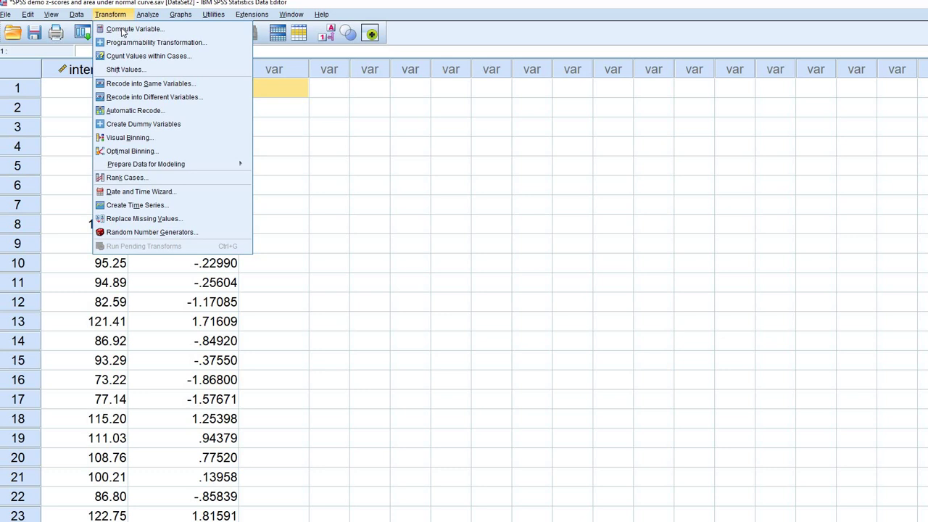
pyautogui.click(134, 29)
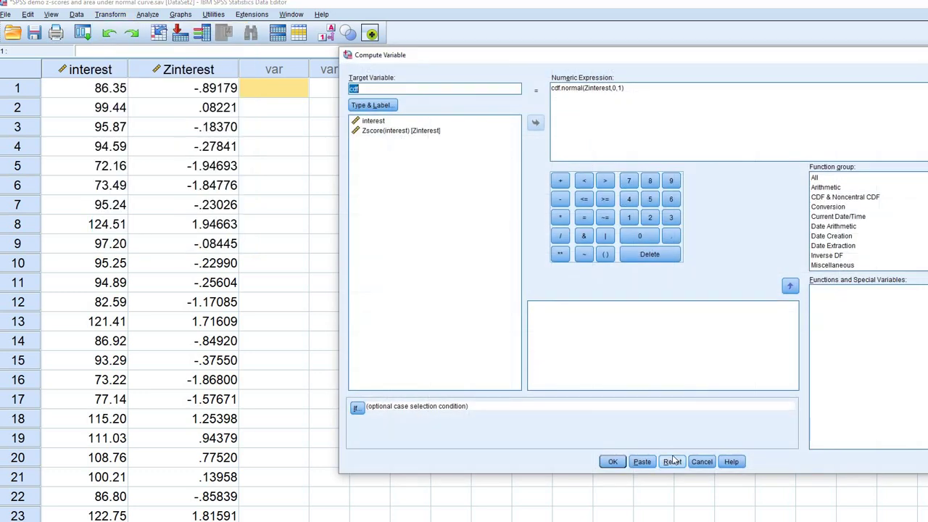
pyautogui.moveTo(369, 51); pyautogui.dragTo(314, 24)
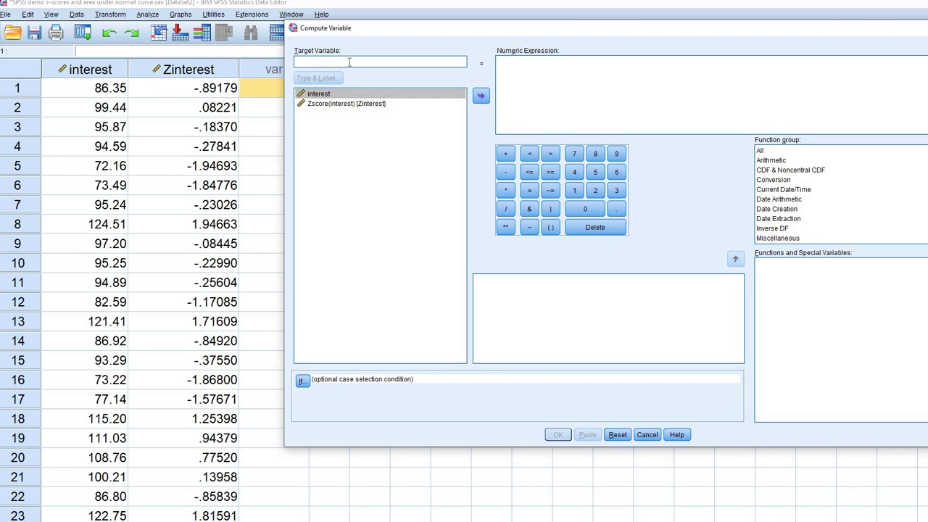
pyautogui.write('cdf')
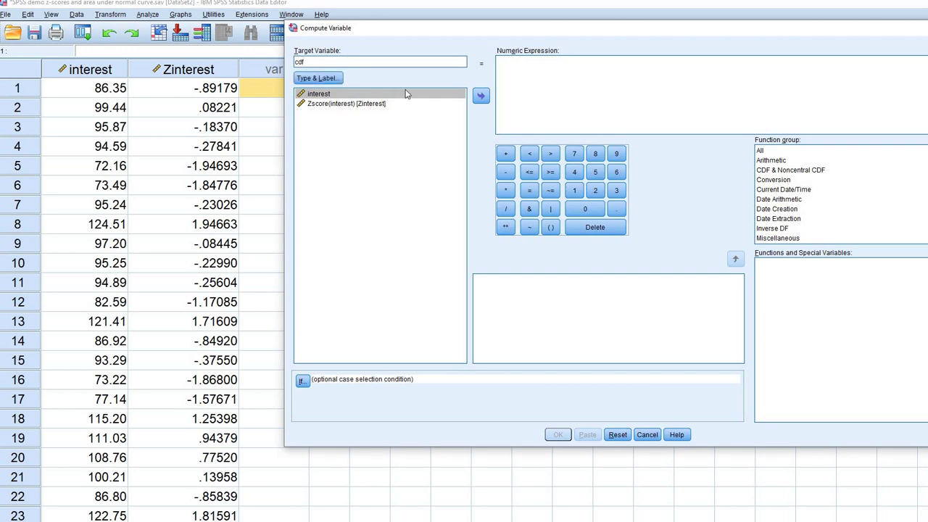
pyautogui.click(622, 87)
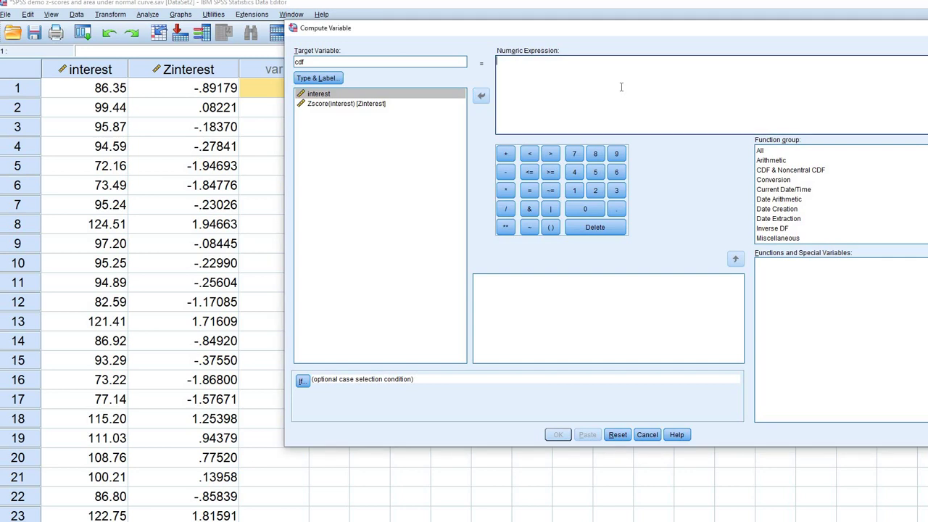
pyautogui.write('cd')
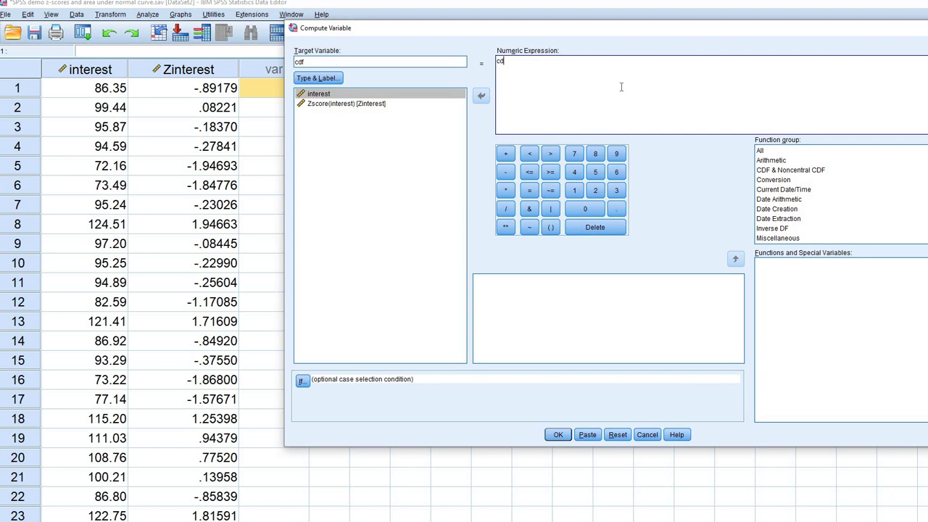
pyautogui.write('f.normal(')
pyautogui.click(384, 104)
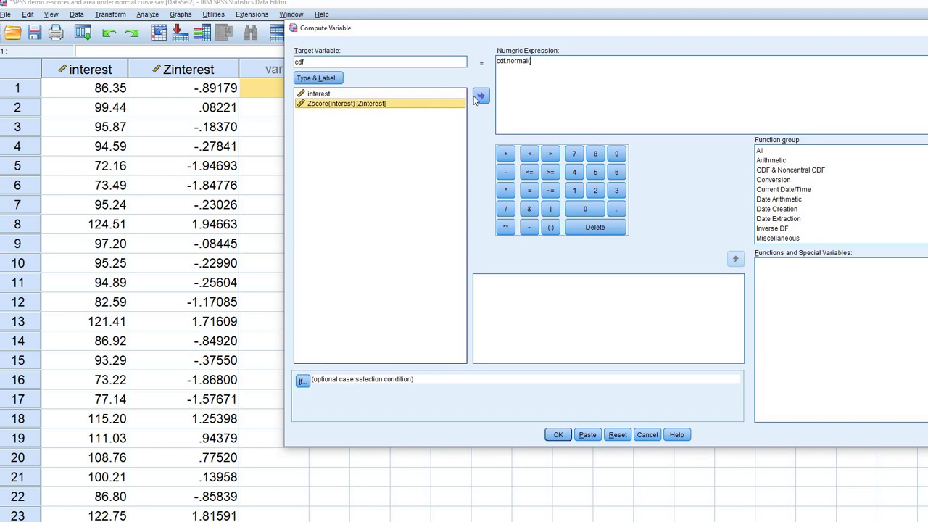
pyautogui.click(479, 97)
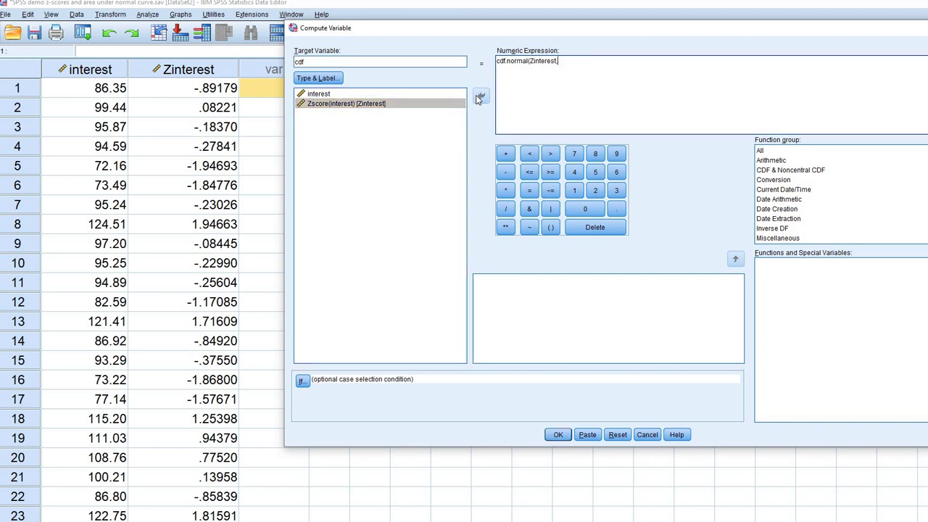
pyautogui.write(',0,1)')
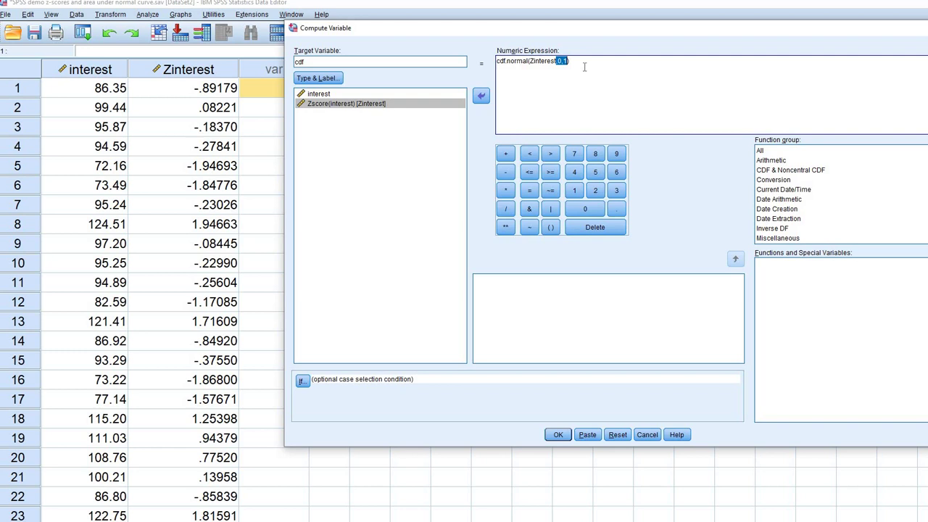
pyautogui.click(585, 67)
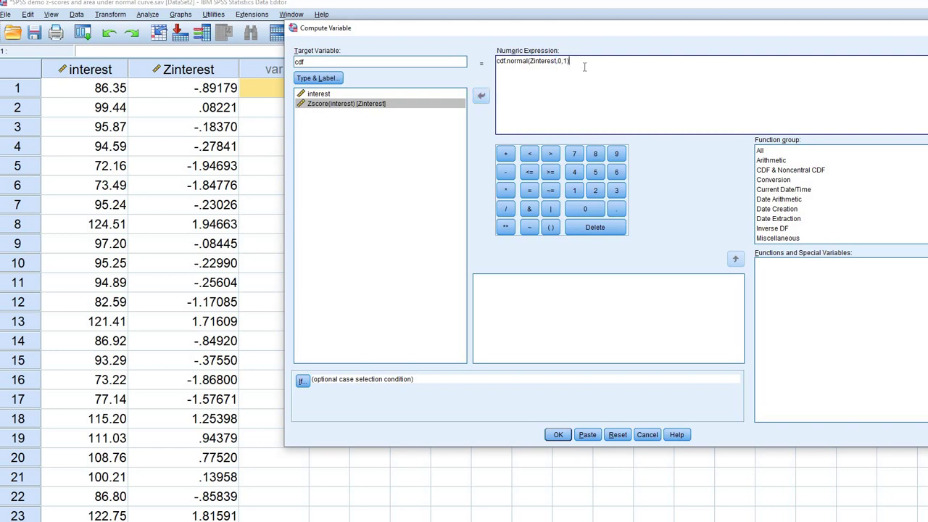
pyautogui.click(558, 435)
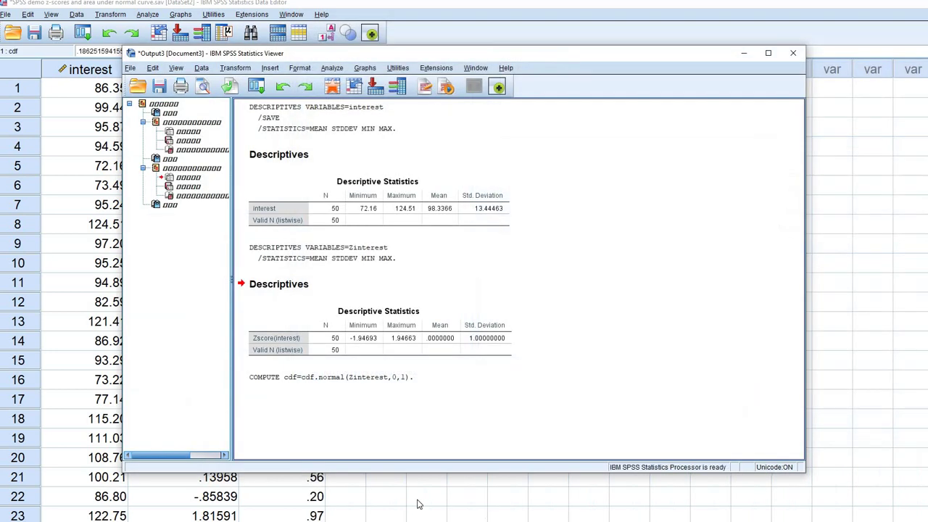
pyautogui.click(422, 497)
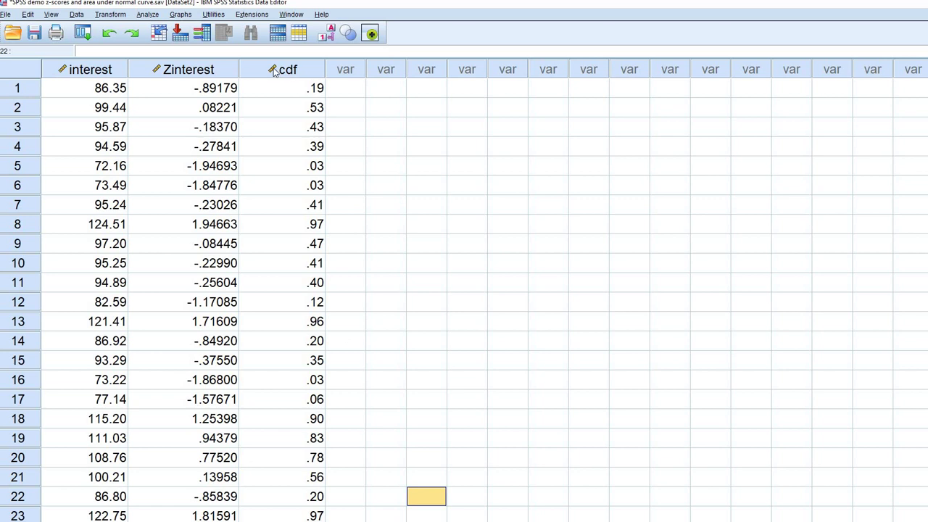
pyautogui.click(308, 69)
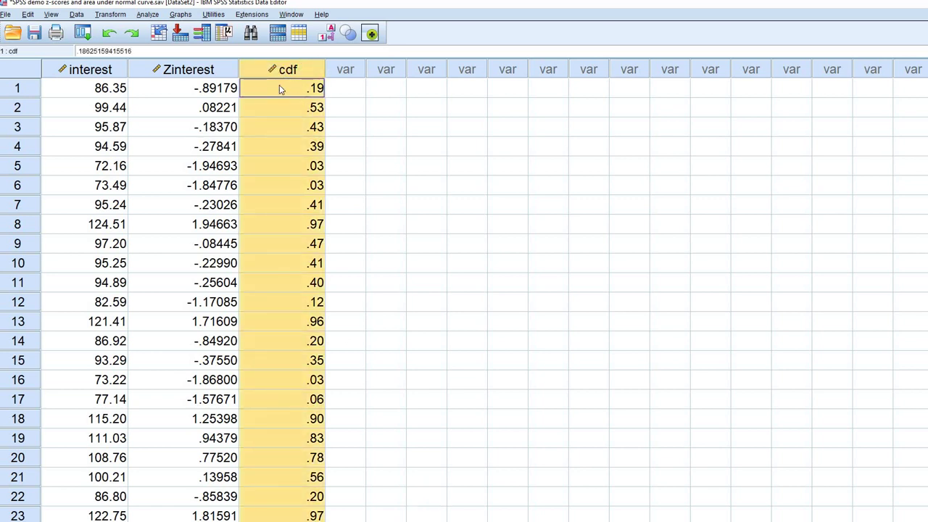
pyautogui.click(280, 87)
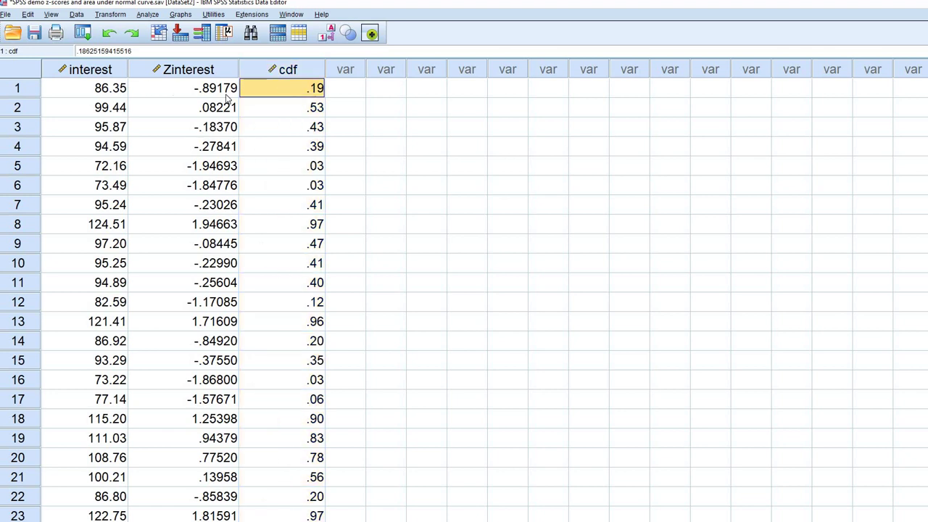
pyautogui.click(97, 88)
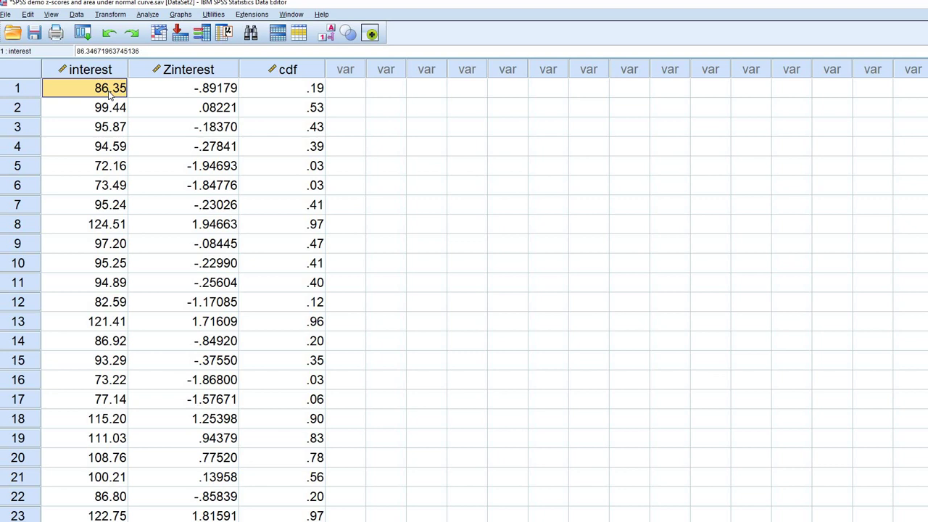
pyautogui.click(149, 93)
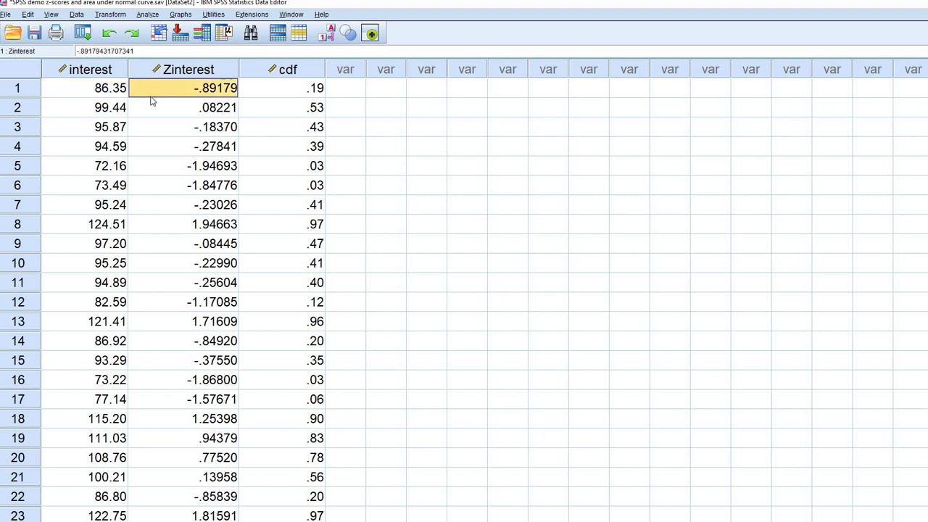
pyautogui.click(295, 92)
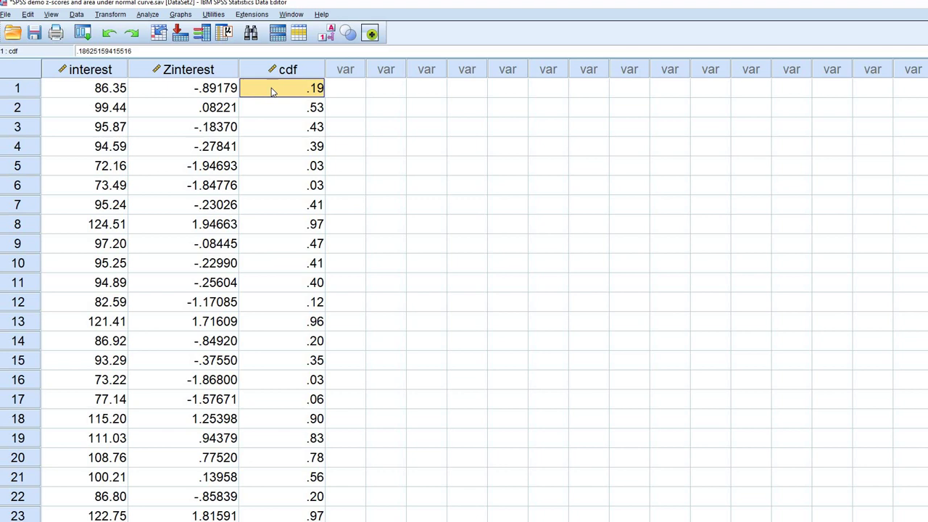
pyautogui.click(105, 93)
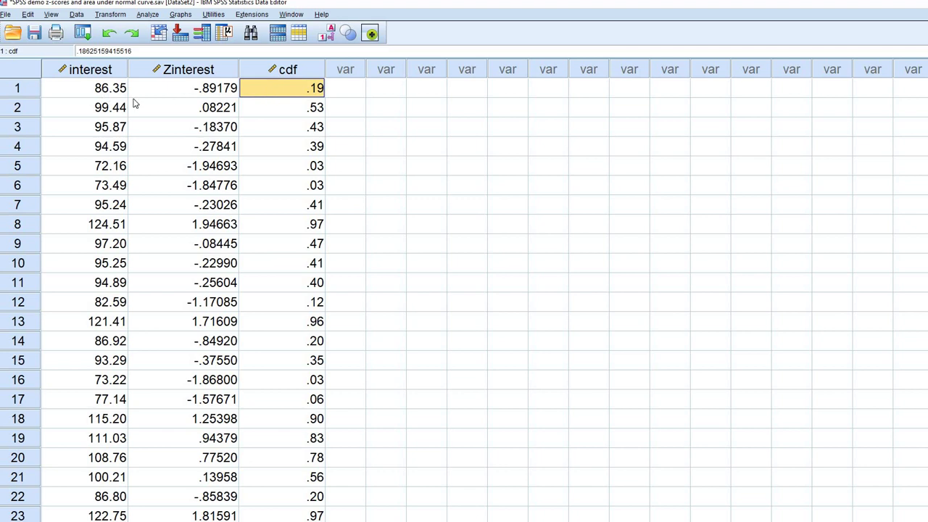
pyautogui.click(196, 94)
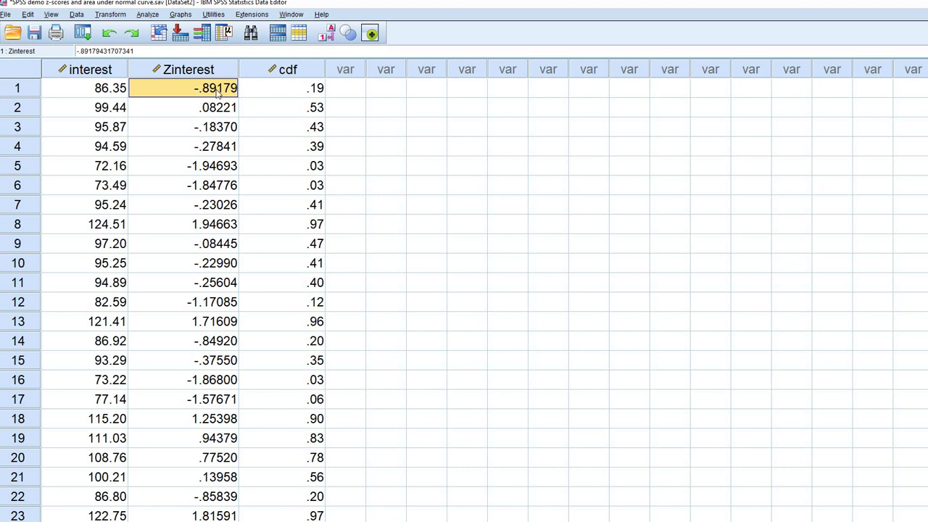
pyautogui.click(94, 72)
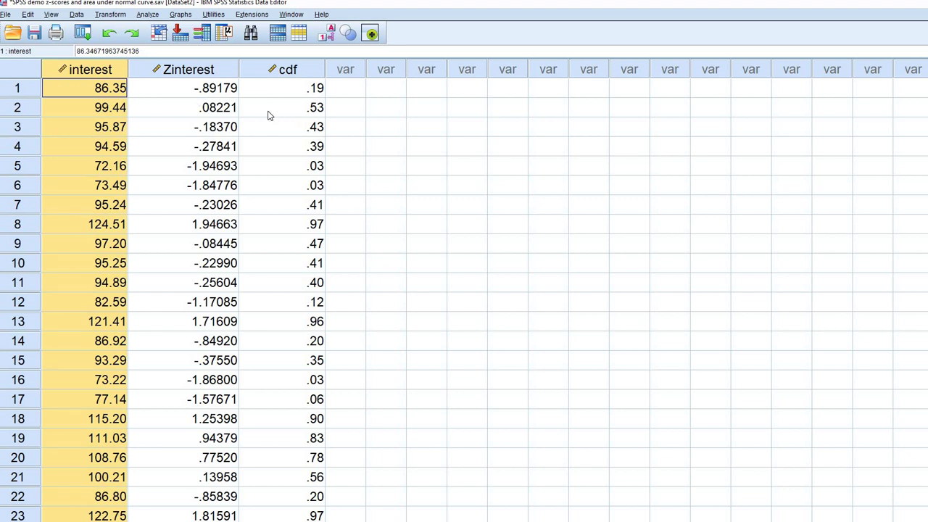
pyautogui.click(313, 108)
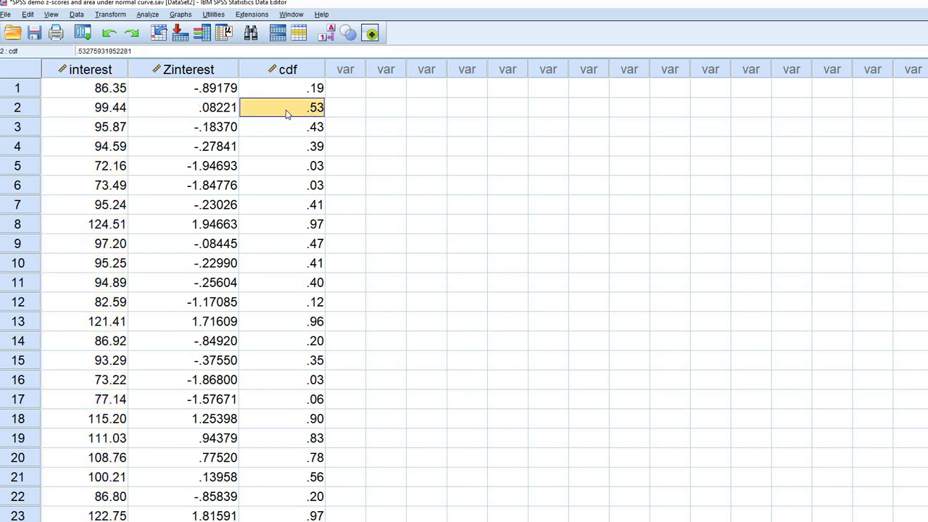
pyautogui.press('Left')
pyautogui.press('Left')
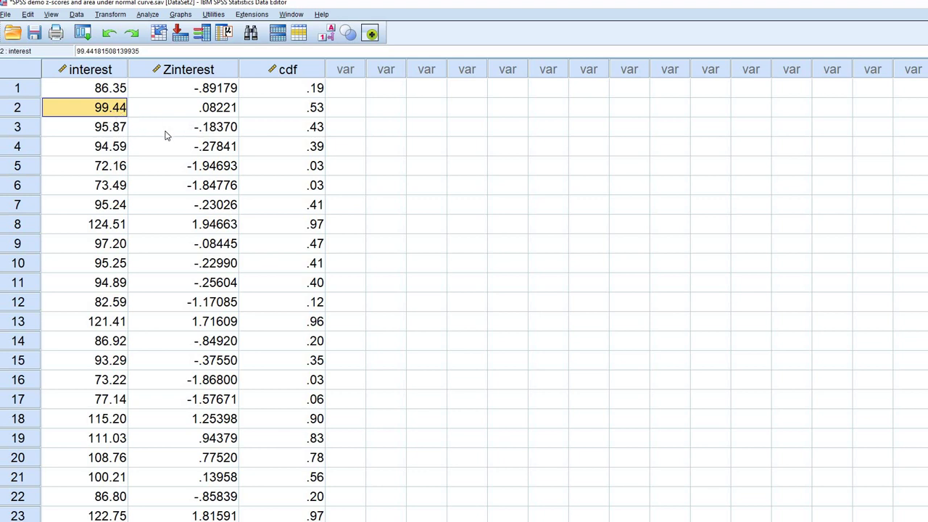
pyautogui.click(299, 137)
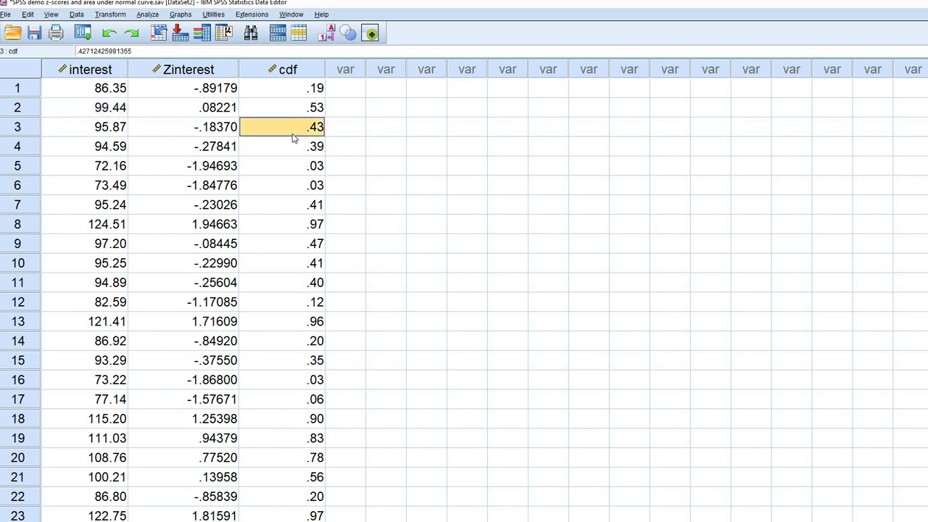
pyautogui.click(99, 131)
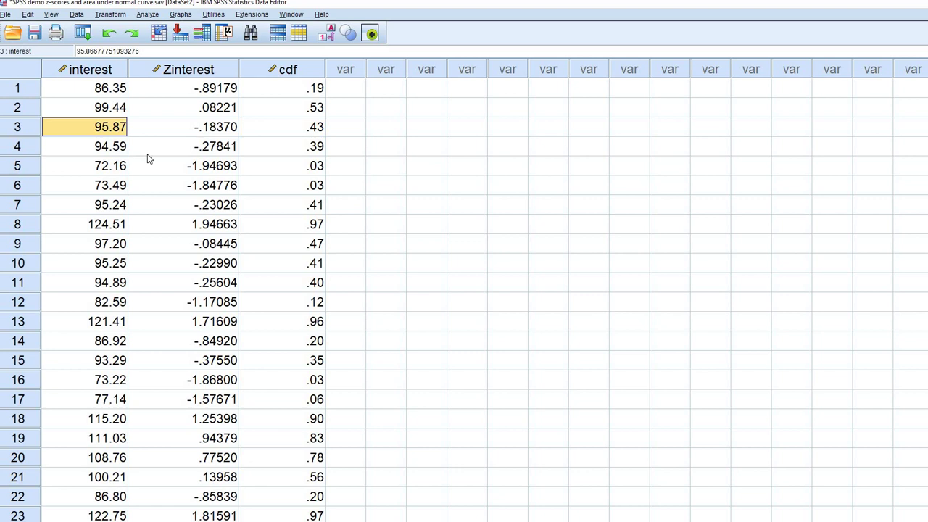
pyautogui.click(307, 187)
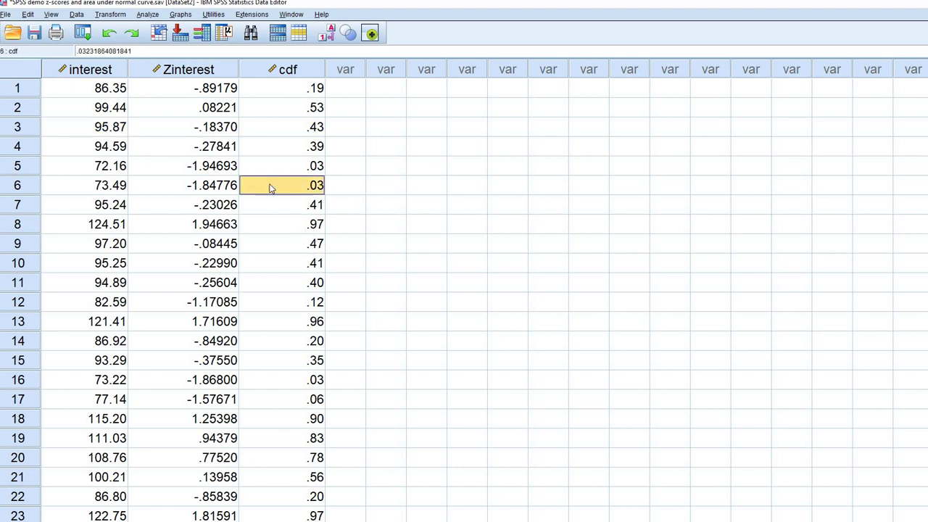
pyautogui.click(115, 190)
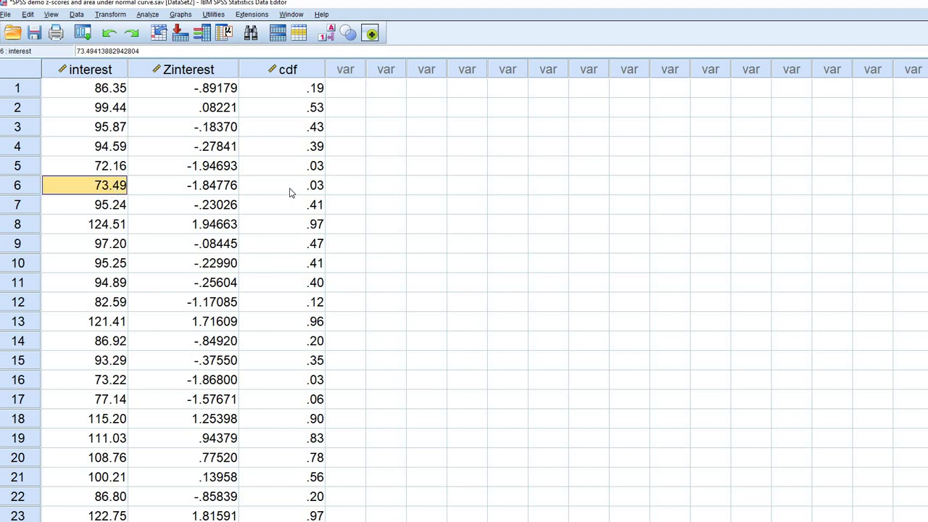
pyautogui.click(203, 188)
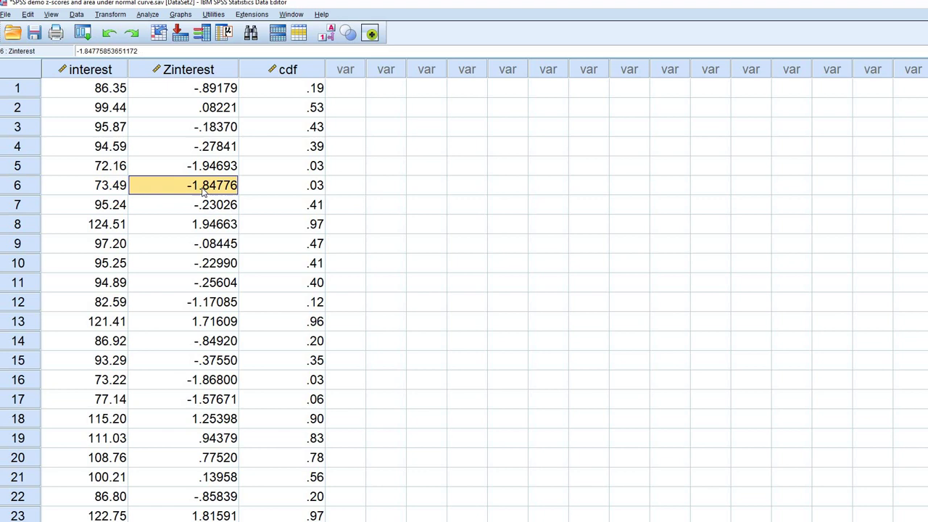
pyautogui.click(214, 174)
pyautogui.click(214, 187)
pyautogui.moveTo(314, 187); pyautogui.dragTo(312, 169)
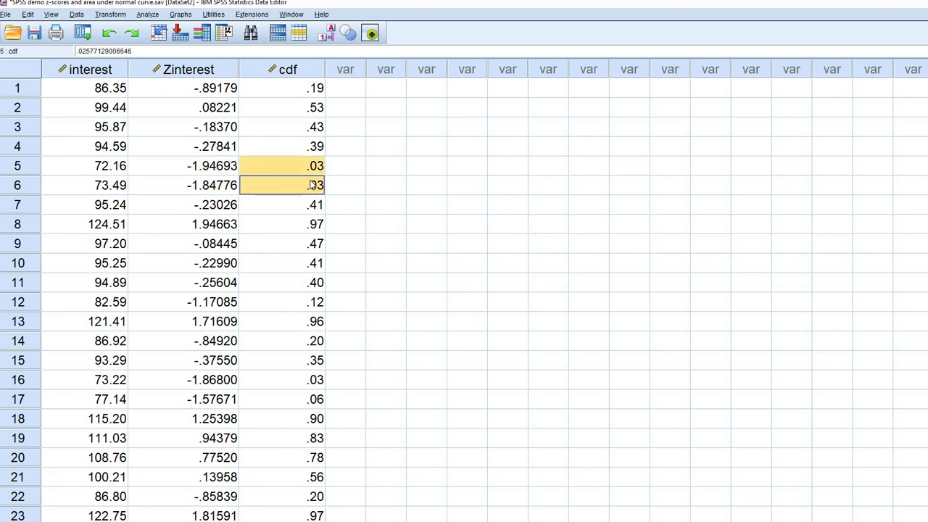
# Set the cdf variable to 4 decimals and check its values in rows 5 and 6
pyautogui.click(378, 125)
pyautogui.doubleClick(309, 72)
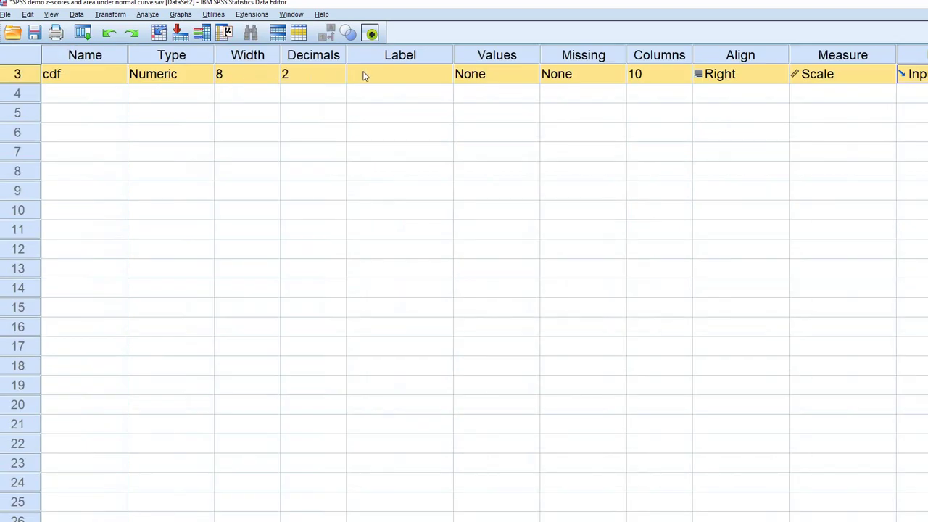
pyautogui.click(340, 71)
pyautogui.doubleClick(341, 70)
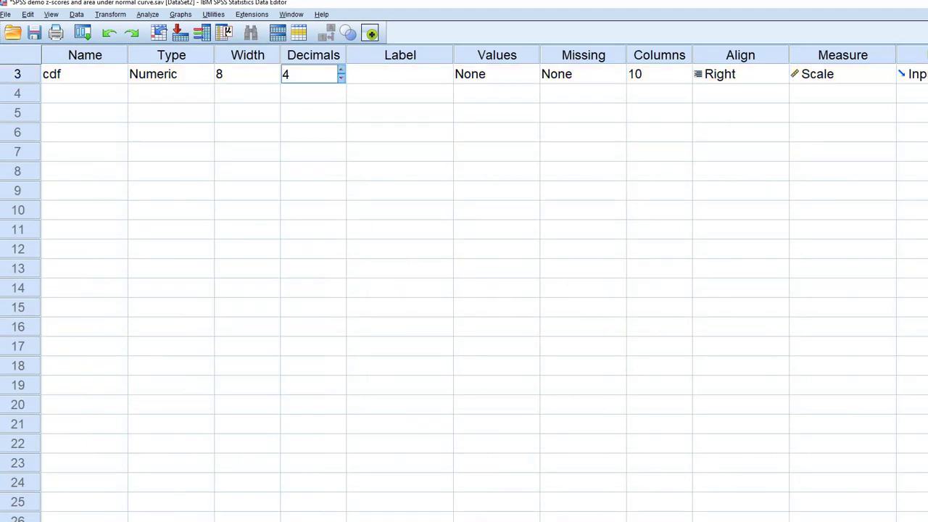
pyautogui.hotkey('ctrl', 't')
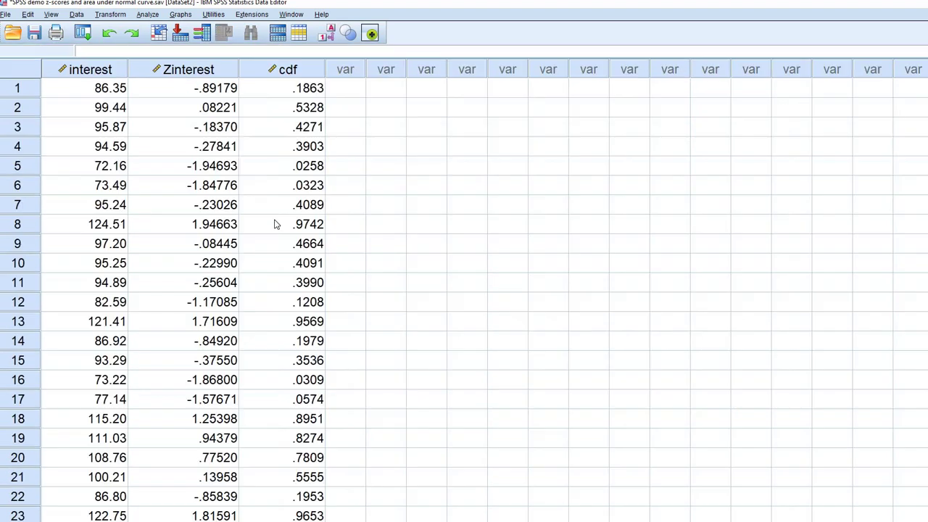
pyautogui.click(305, 167)
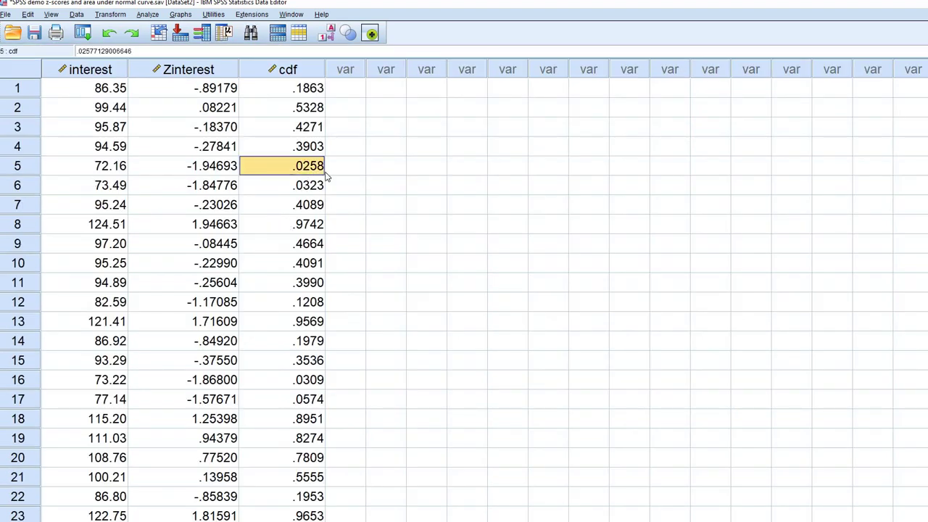
pyautogui.press('Down')
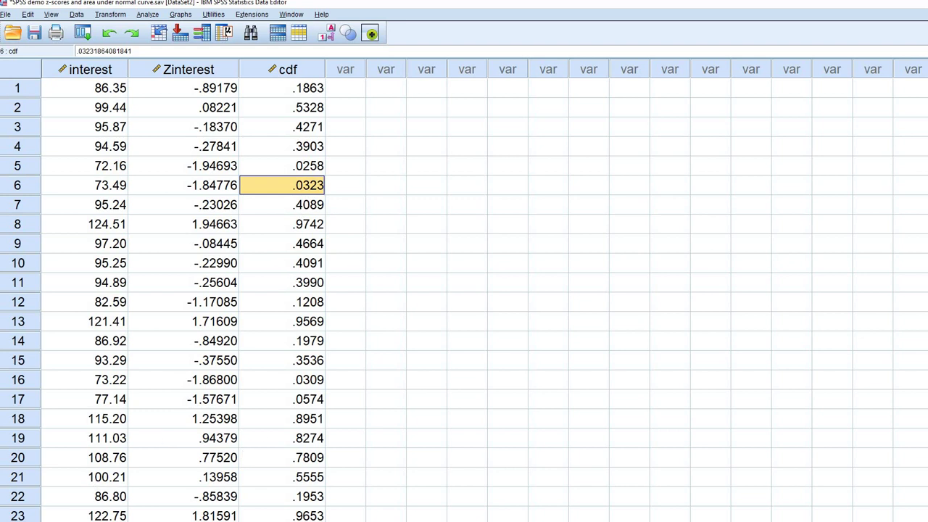
pyautogui.hotkey('alt', 'Tab')
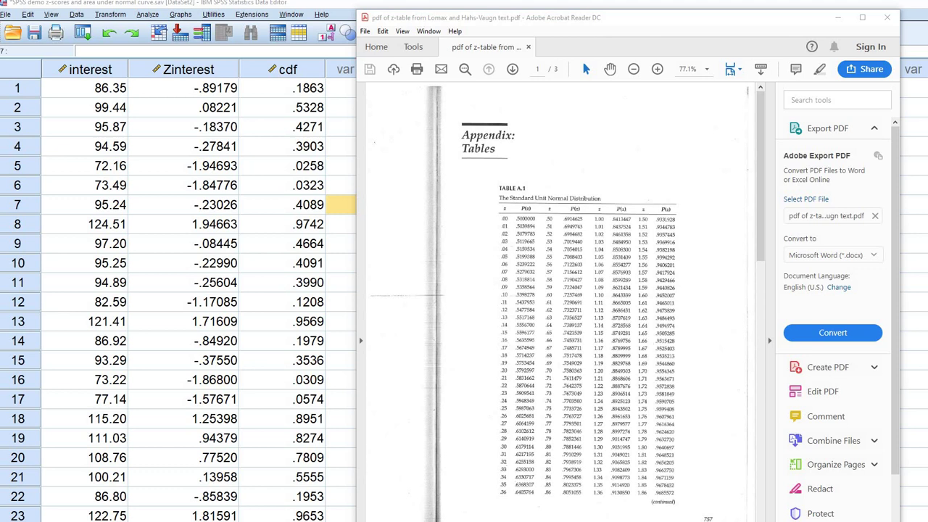
# Compare row 2's Zinterest with the z-table: circle .08, underline .5328 and the cdf header
pyautogui.click(78, 111)
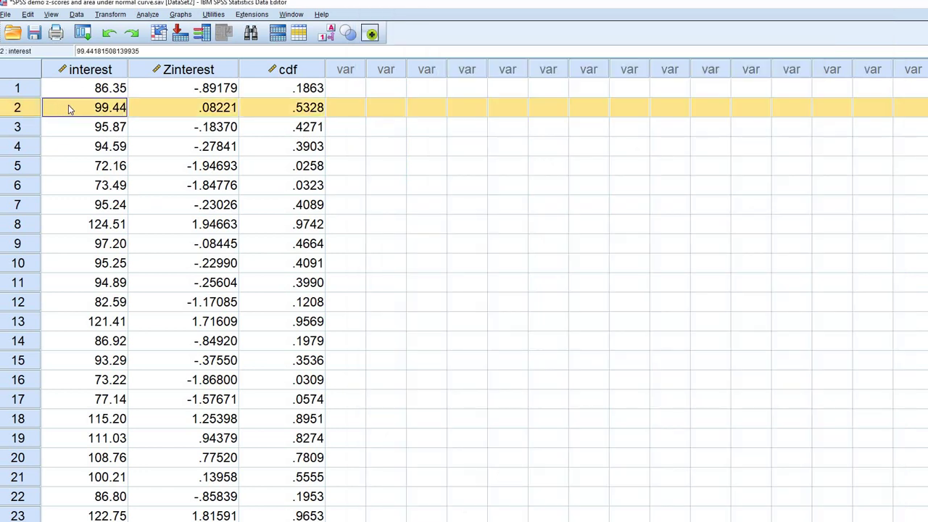
pyautogui.click(169, 108)
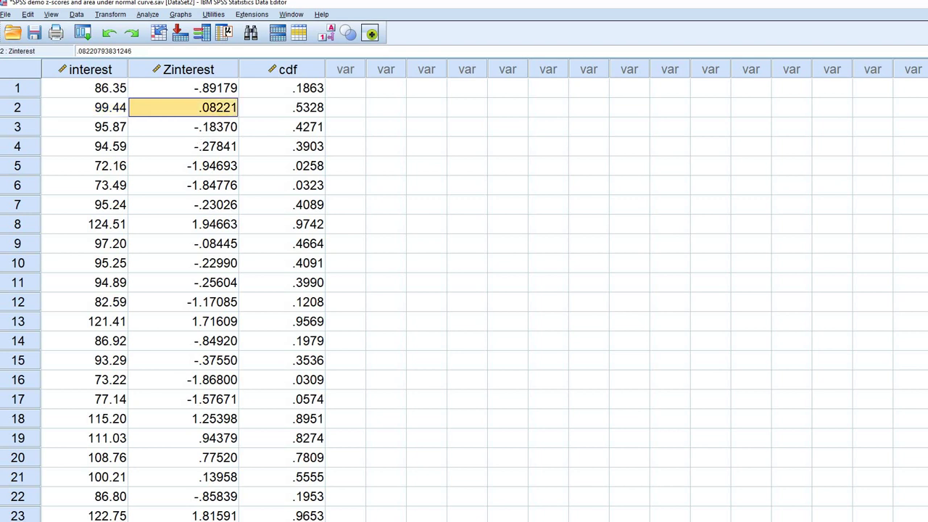
pyautogui.hotkey('alt', 'Tab')
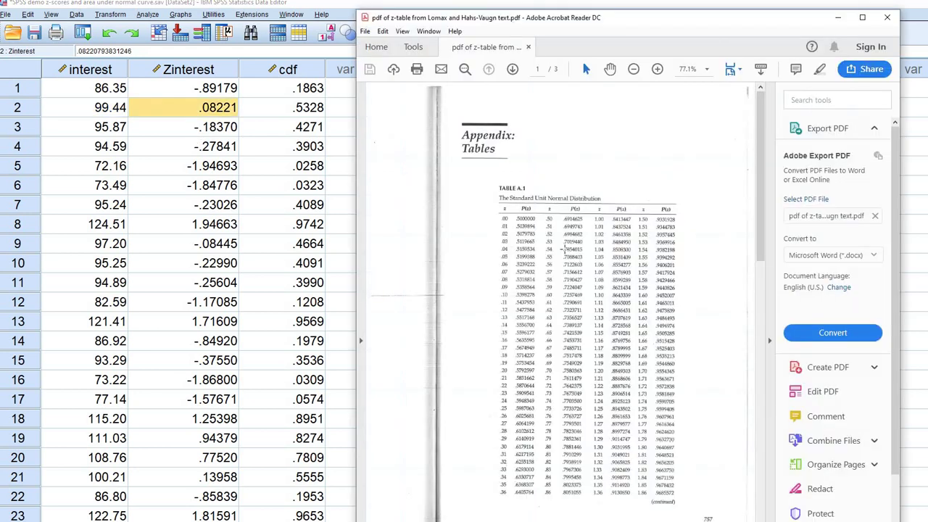
pyautogui.click(657, 69)
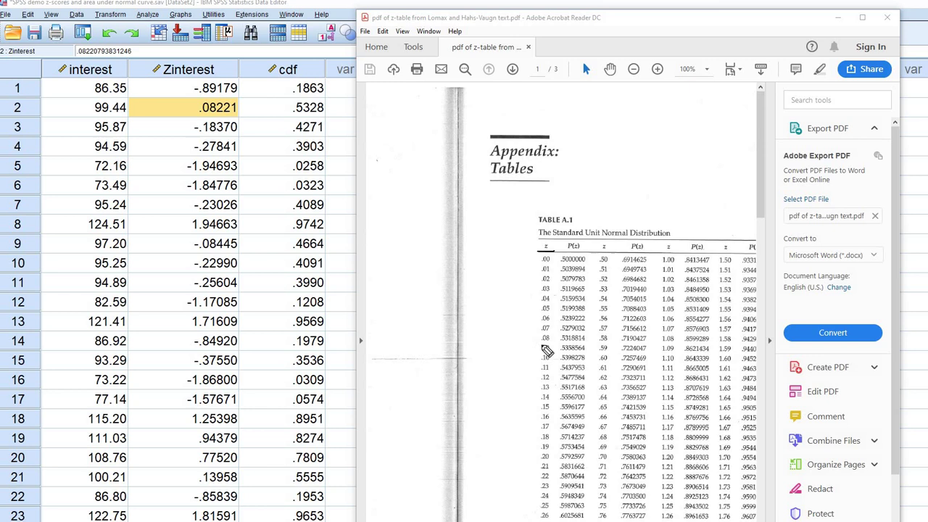
pyautogui.moveTo(544, 348)
pyautogui.mouseDown()
pyautogui.moveTo(555, 337)
pyautogui.moveTo(543, 335)
pyautogui.moveTo(537, 344)
pyautogui.moveTo(557, 343)
pyautogui.mouseUp()
pyautogui.moveTo(323, 117); pyautogui.dragTo(293, 116)
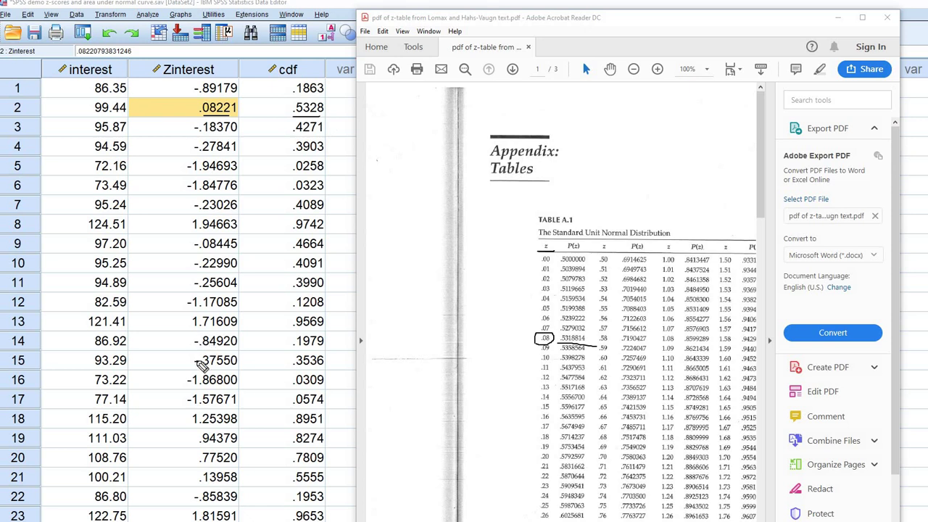
pyautogui.moveTo(275, 83); pyautogui.dragTo(308, 81)
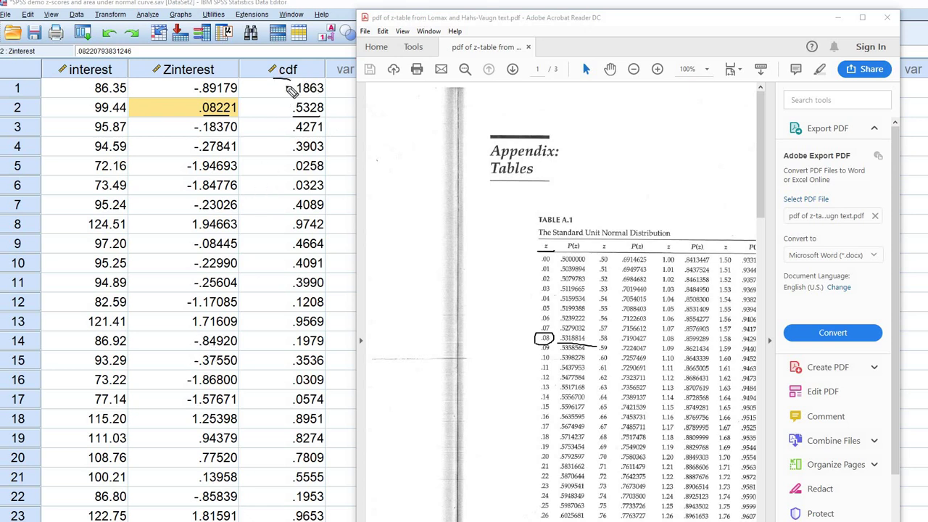